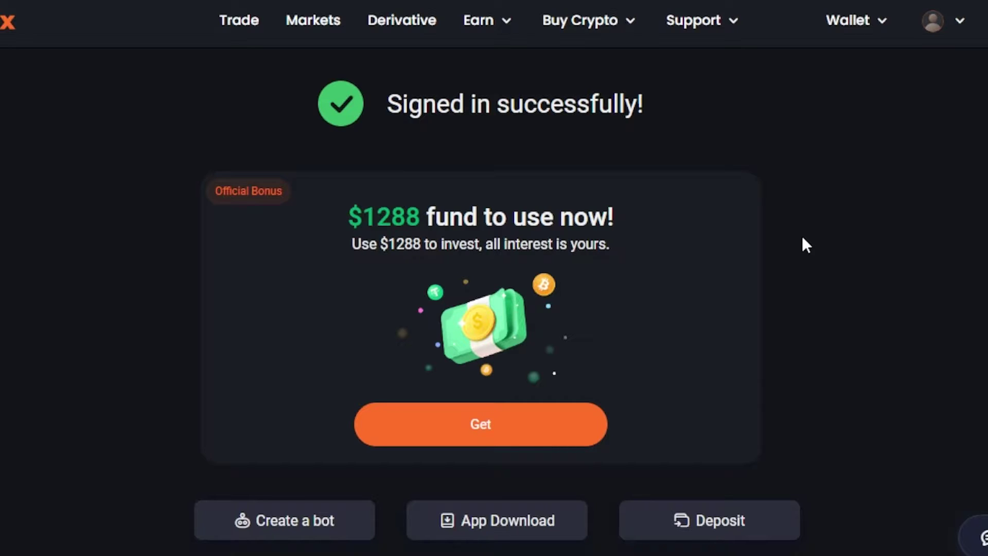
Look over the account's earning, crypto-buying, support and wallet options from the sign-in confirmation page.
{"action": "left_click", "coordinate": [845, 35]}
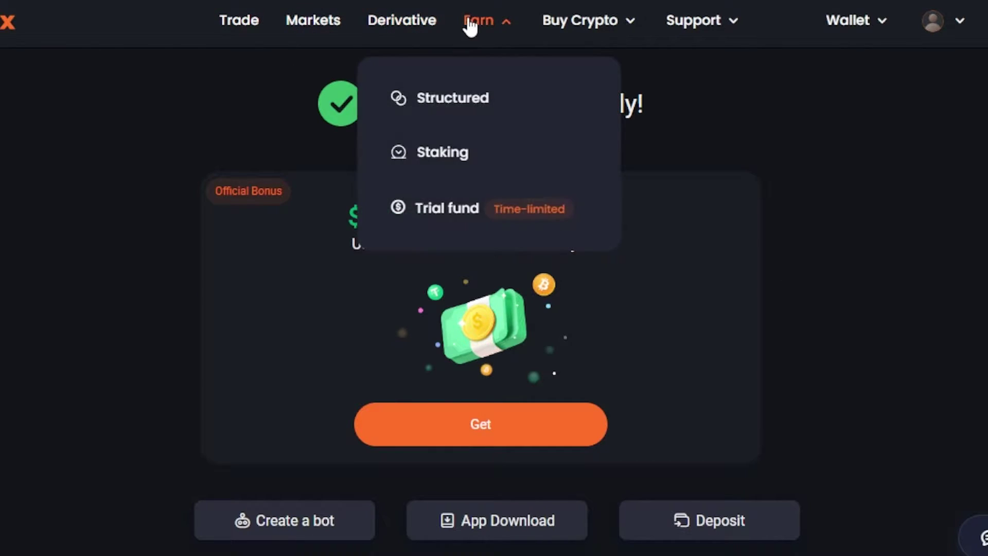
{"action": "mouse_move", "coordinate": [592, 21]}
{"action": "mouse_move", "coordinate": [686, 25]}
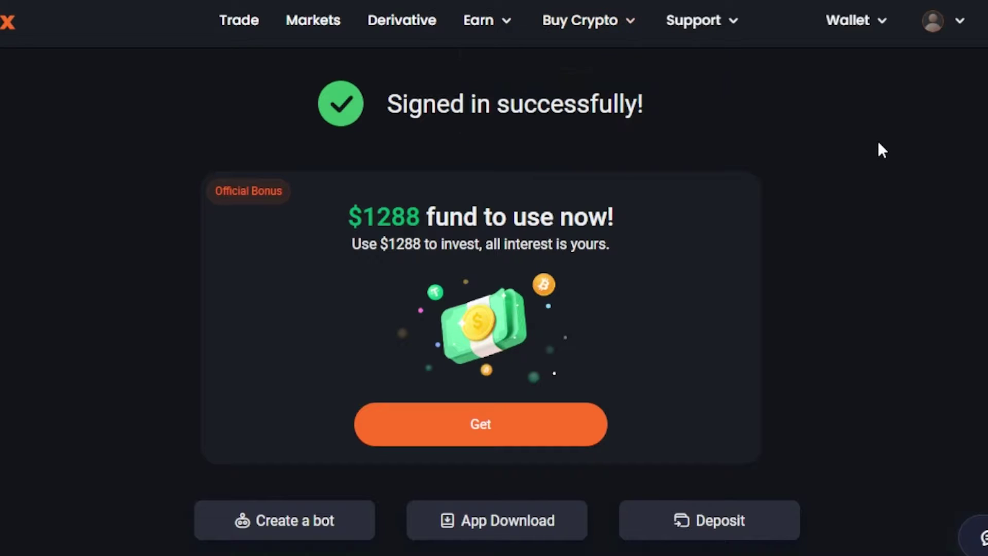
{"action": "mouse_move", "coordinate": [864, 40]}
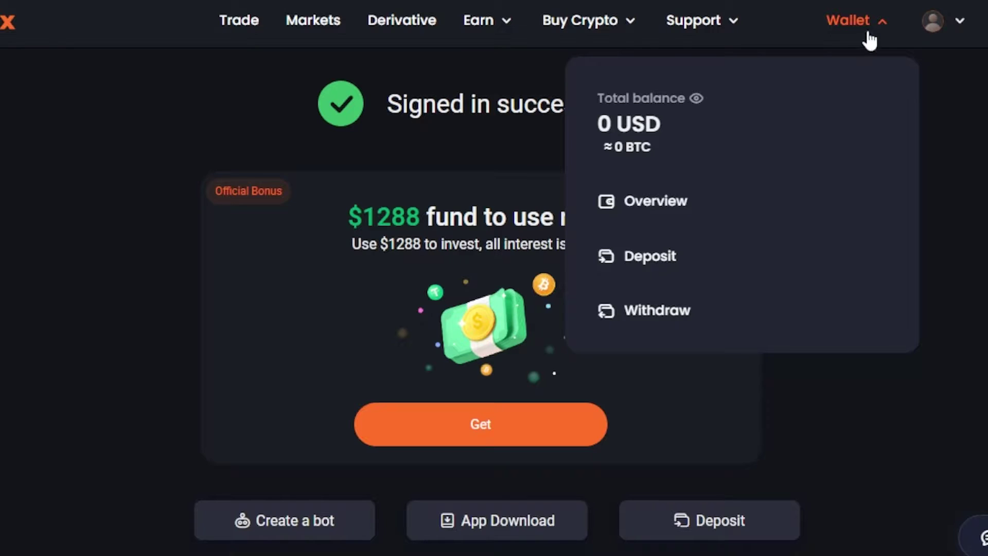
{"action": "mouse_move", "coordinate": [956, 26]}
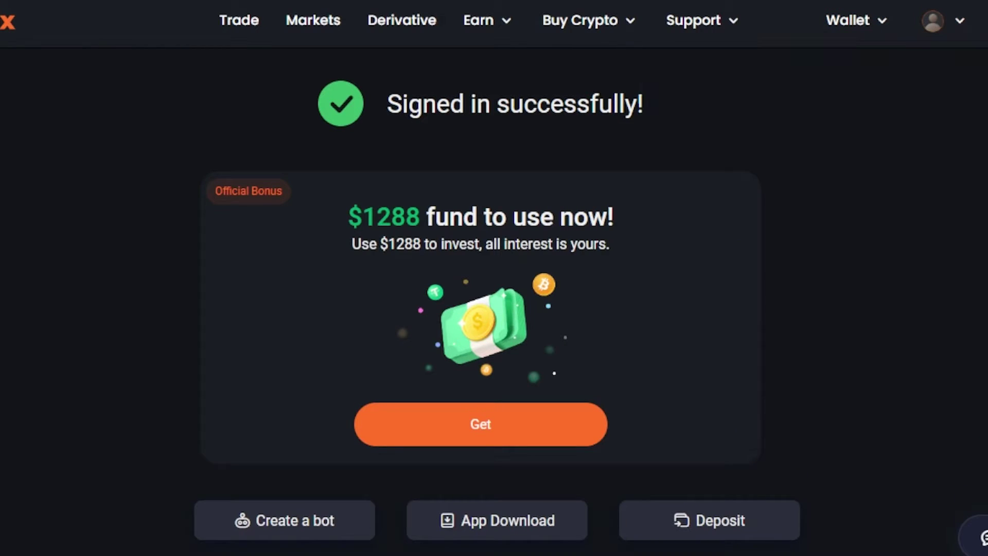
{"action": "mouse_move", "coordinate": [987, 16]}
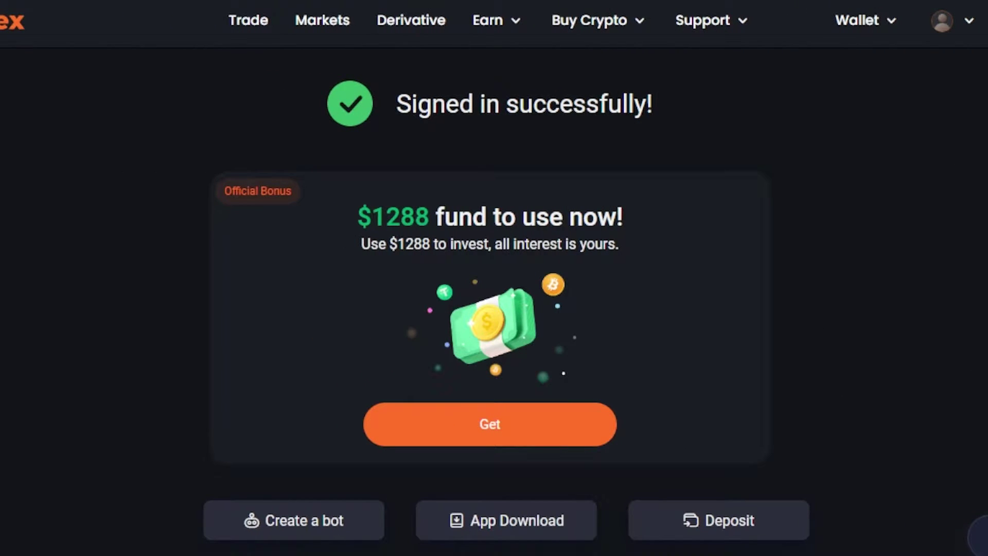
{"action": "scroll", "coordinate": [136, 156], "scroll_direction": "down", "scroll_amount": 3}
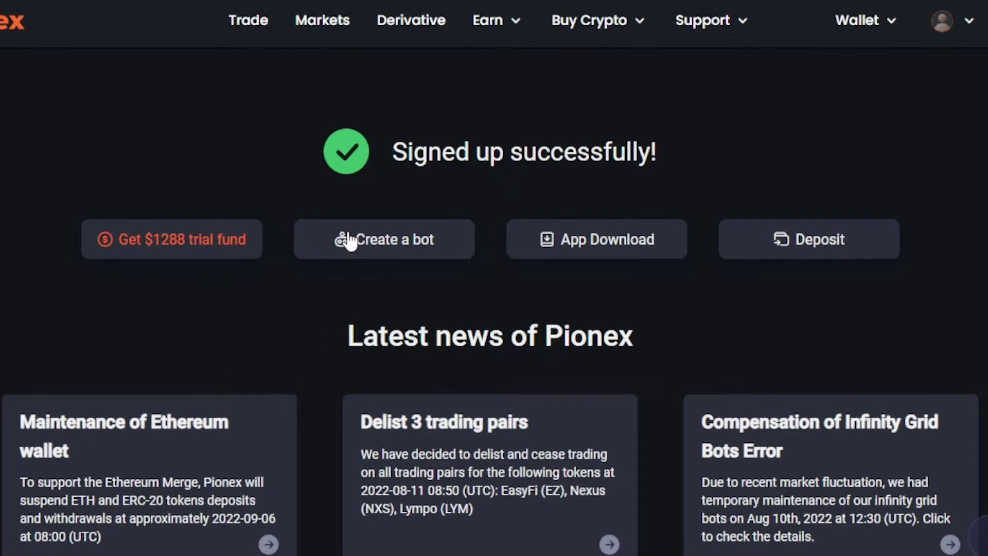
Open the bot creation page and dismiss the tip about switching trading mode.
{"action": "left_click", "coordinate": [348, 238]}
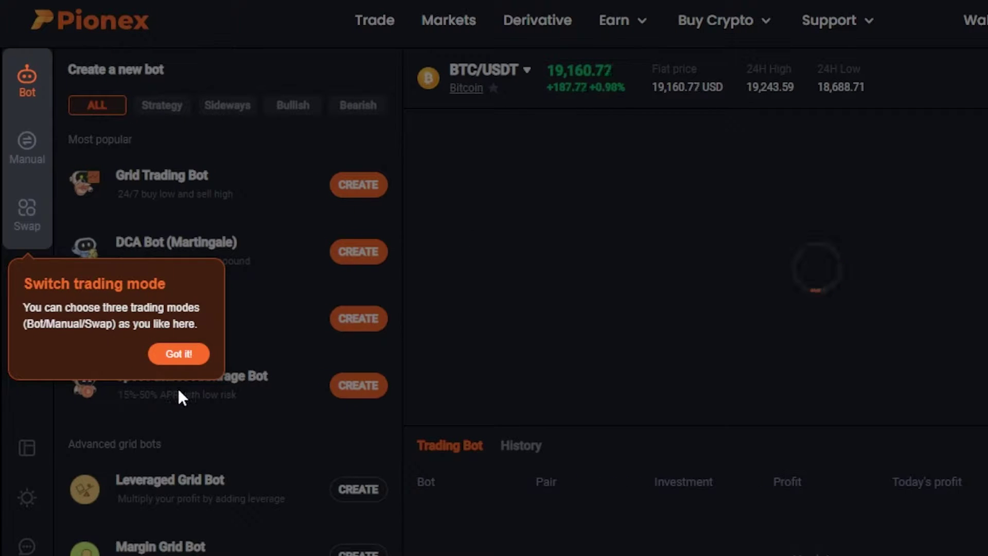
{"action": "left_click", "coordinate": [185, 355]}
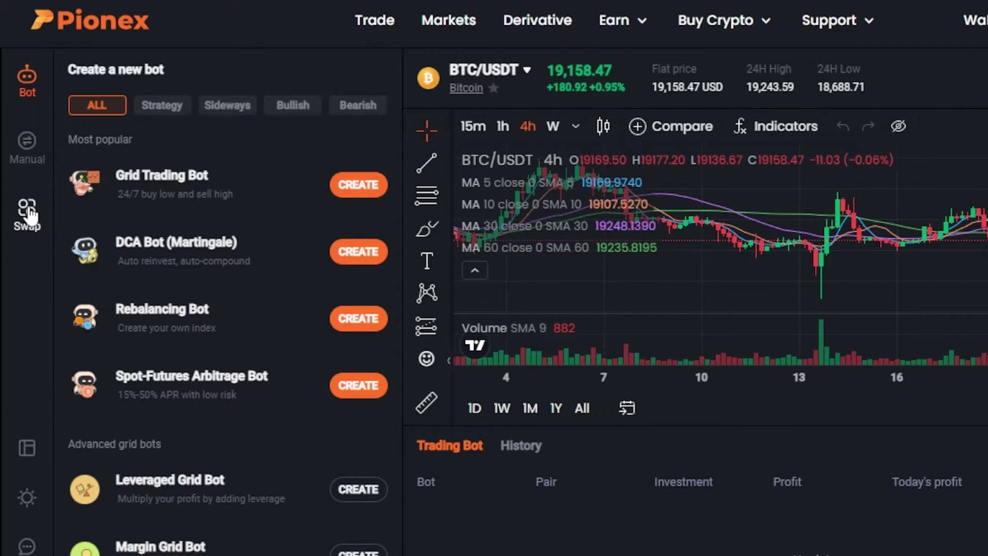
View the trading page's layout settings and close them.
{"action": "left_click", "coordinate": [28, 449]}
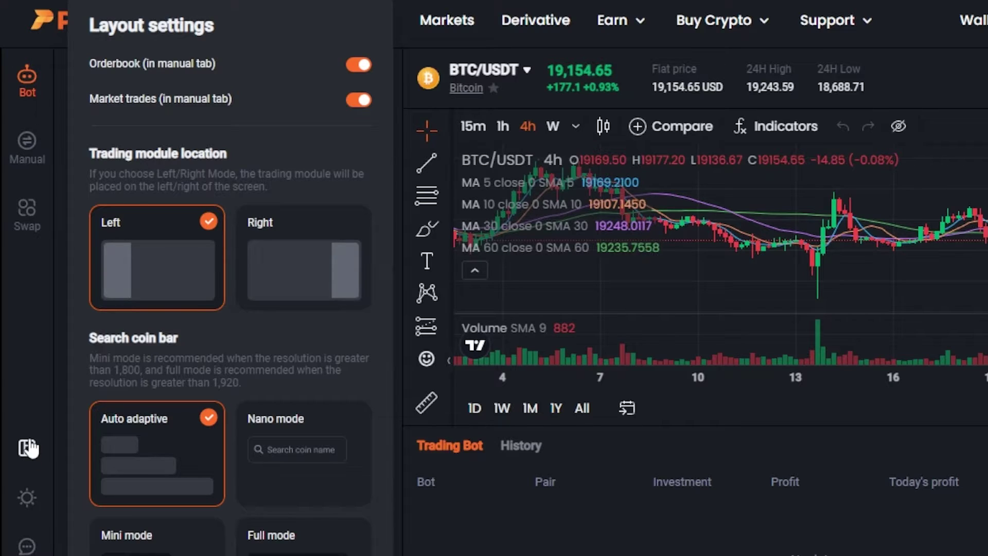
{"action": "left_click", "coordinate": [29, 448]}
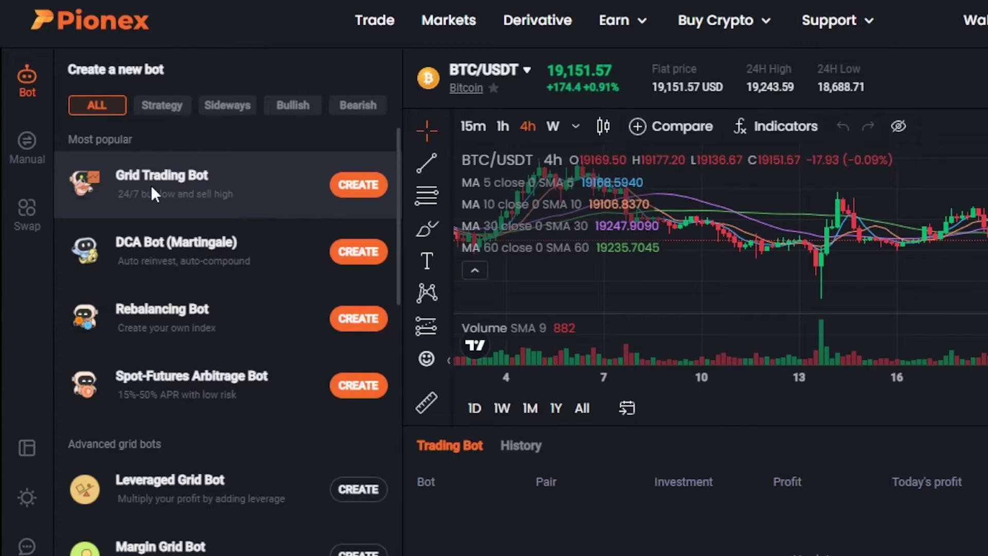
Try to create a Grid Trading Bot, declining the two-factor authentication setup both times.
{"action": "mouse_move", "coordinate": [150, 184]}
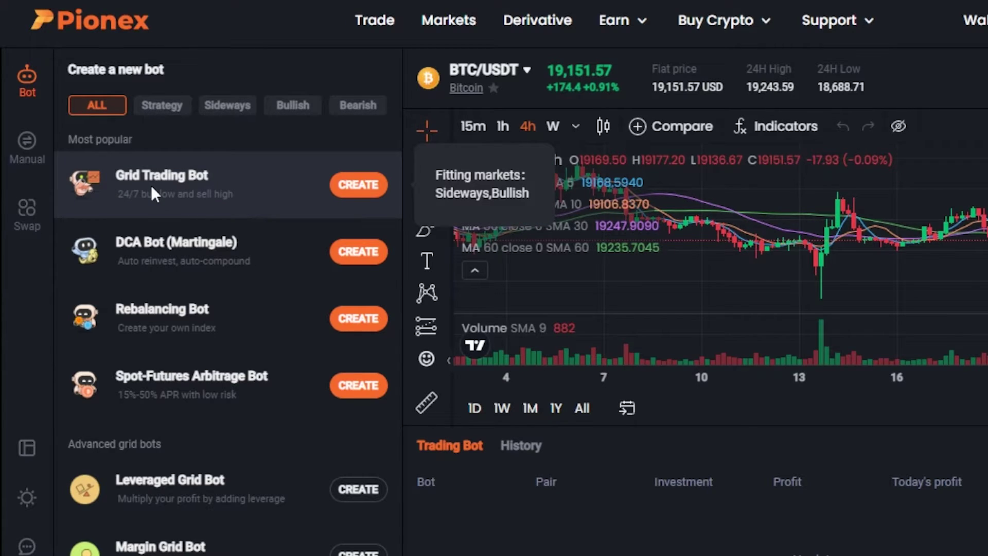
{"action": "left_click", "coordinate": [352, 195]}
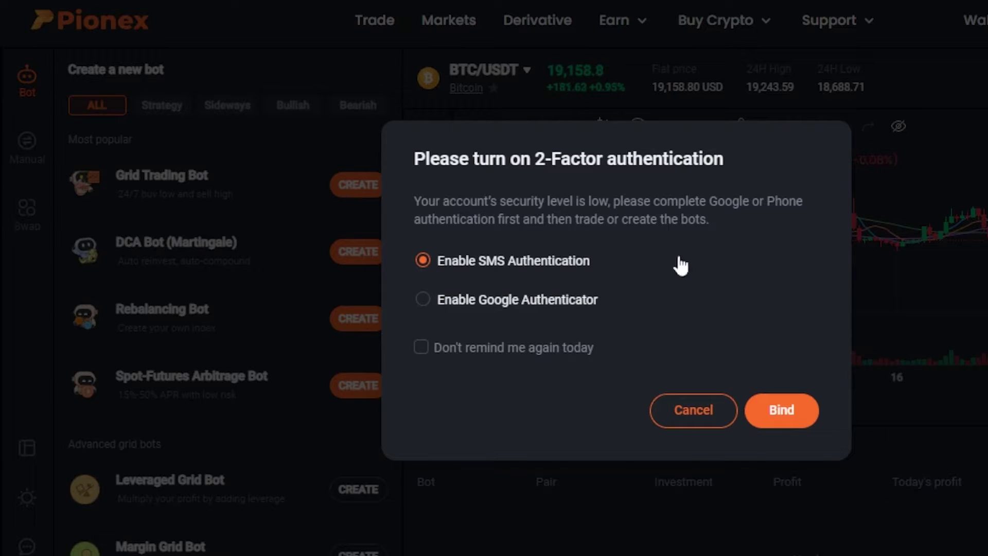
{"action": "left_click", "coordinate": [692, 411]}
{"action": "left_click", "coordinate": [355, 194]}
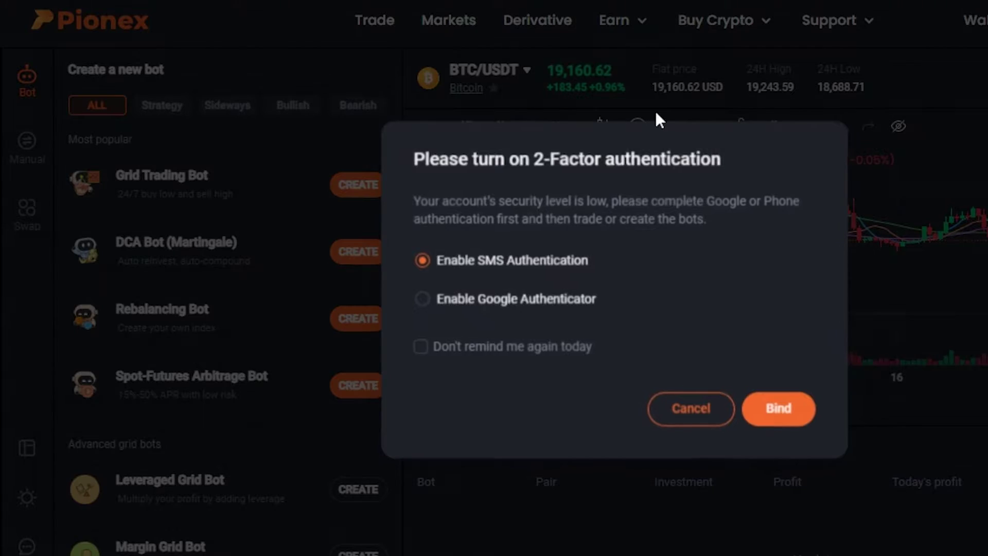
{"action": "left_click", "coordinate": [691, 408]}
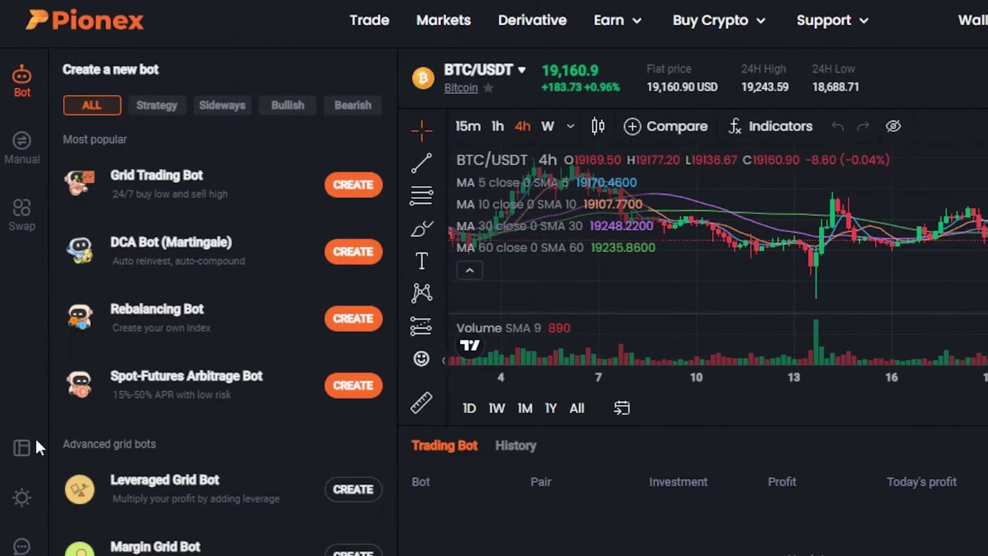
Set the trading module location to Right and view the list of USDT trading pairs.
{"action": "left_click", "coordinate": [25, 449]}
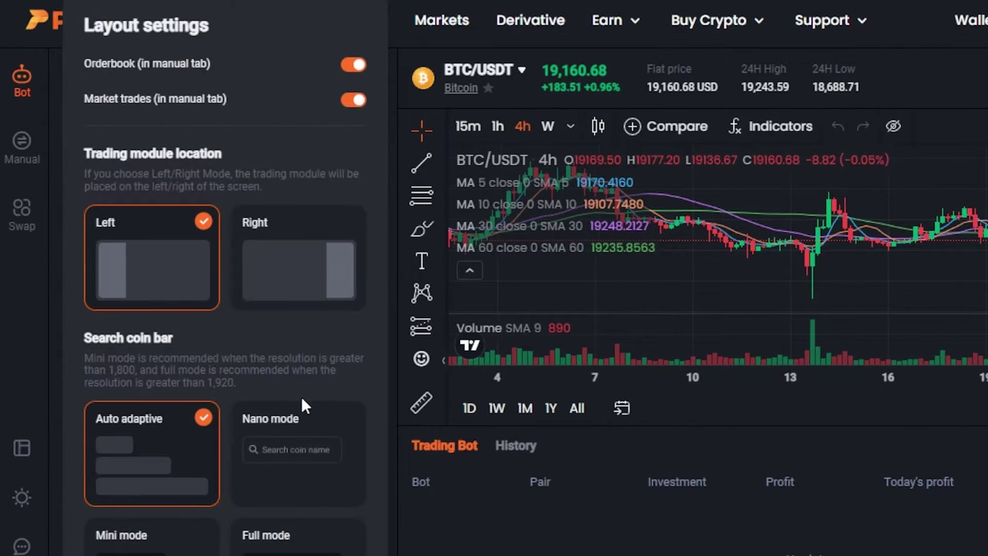
{"action": "left_click", "coordinate": [284, 286]}
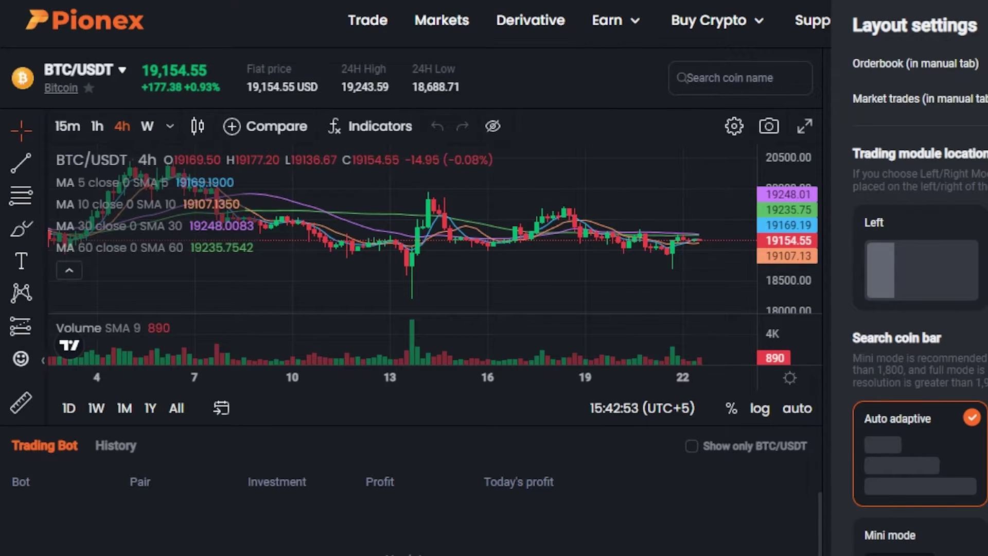
{"action": "mouse_move", "coordinate": [98, 79]}
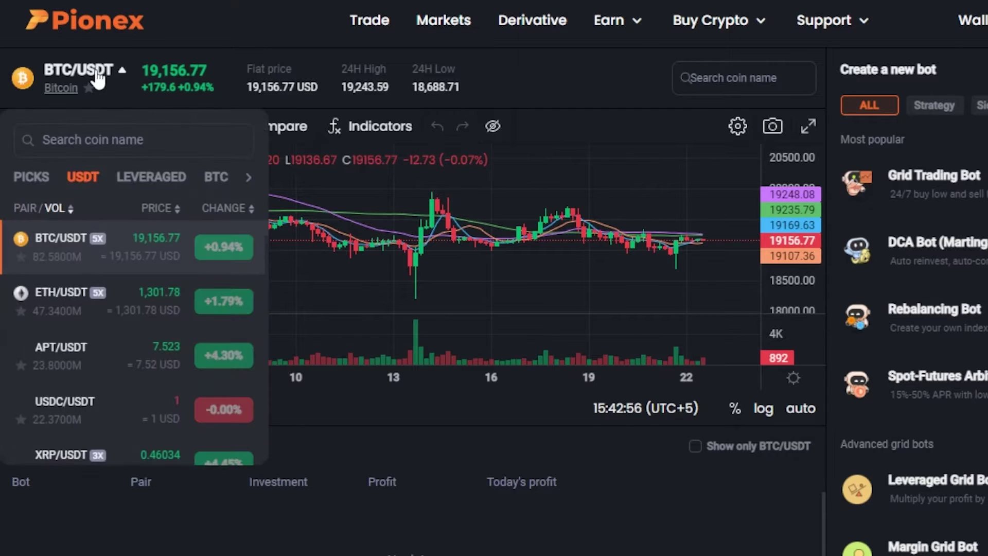
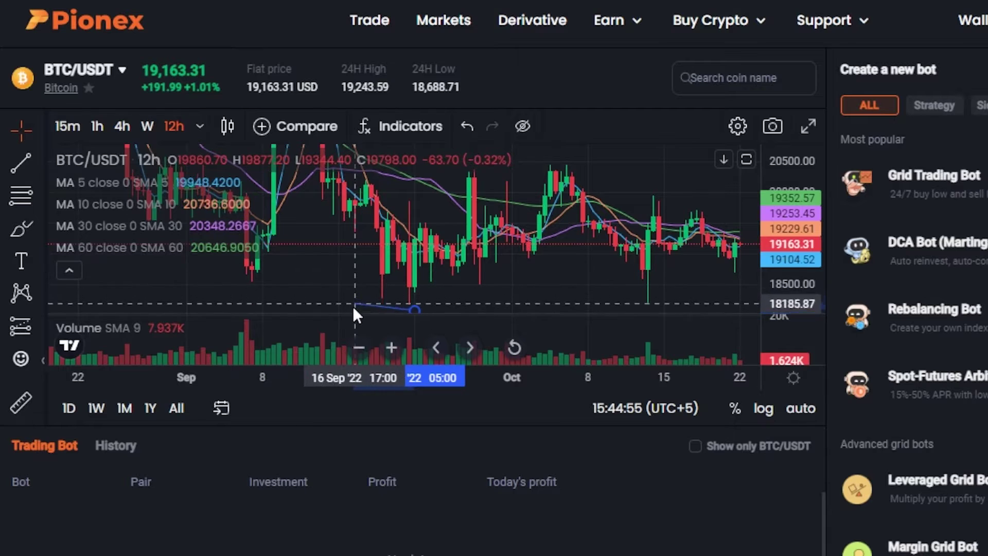
Complete the horizontal trend line beneath the September lows at about 18068, placing its second point on 16 Sep '22.
{"action": "left_click", "coordinate": [349, 310]}
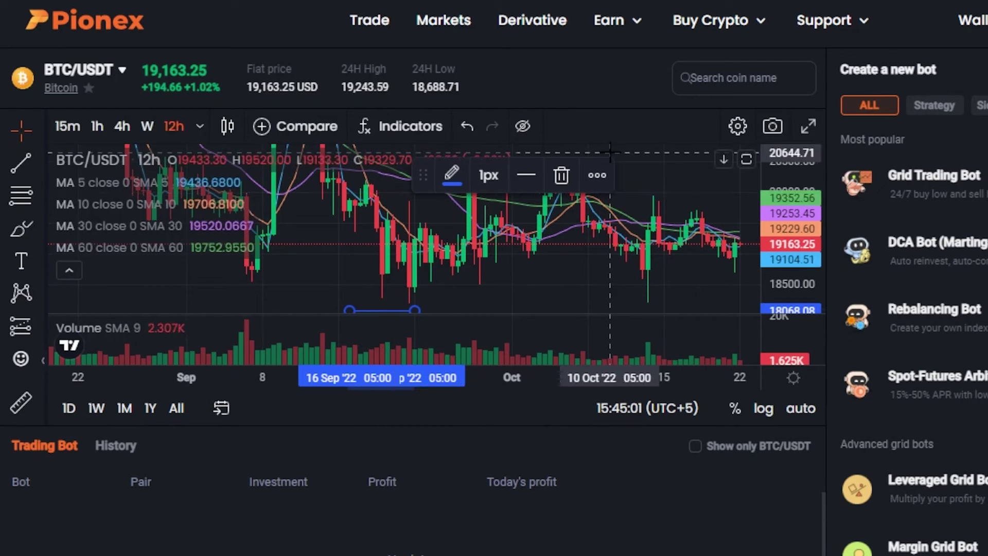
{"action": "left_click", "coordinate": [473, 287]}
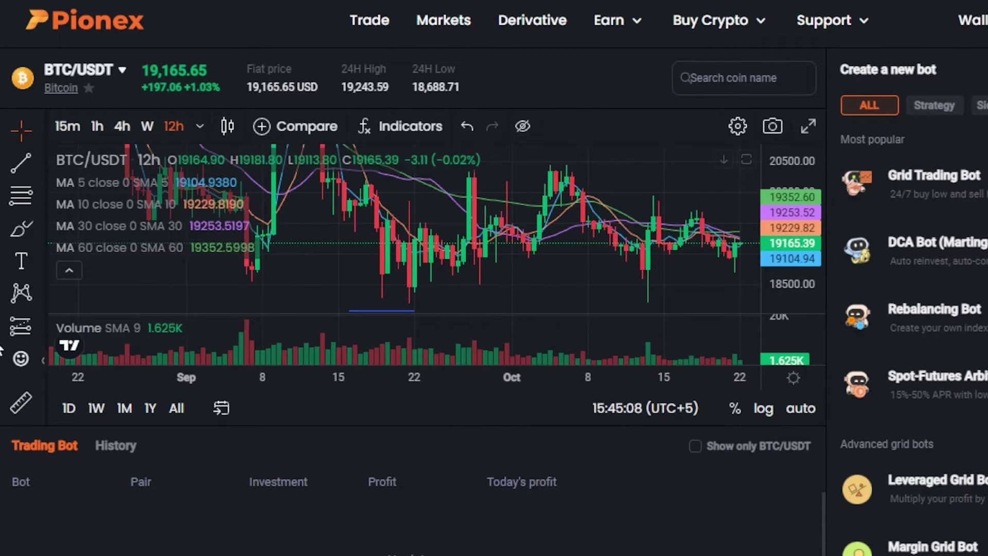
Place a default text label at the early-October price peak and view its text settings.
{"action": "left_click", "coordinate": [21, 261]}
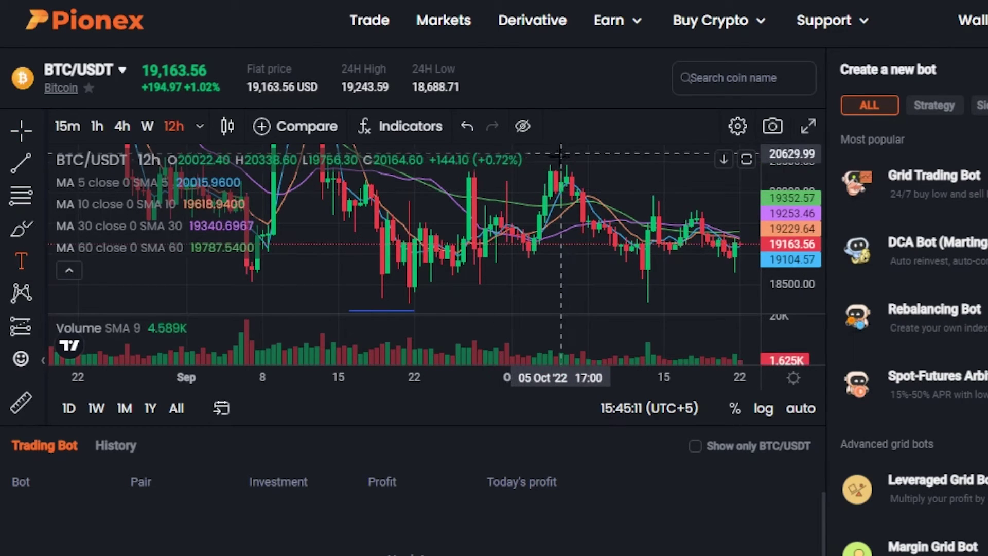
{"action": "left_click", "coordinate": [543, 165]}
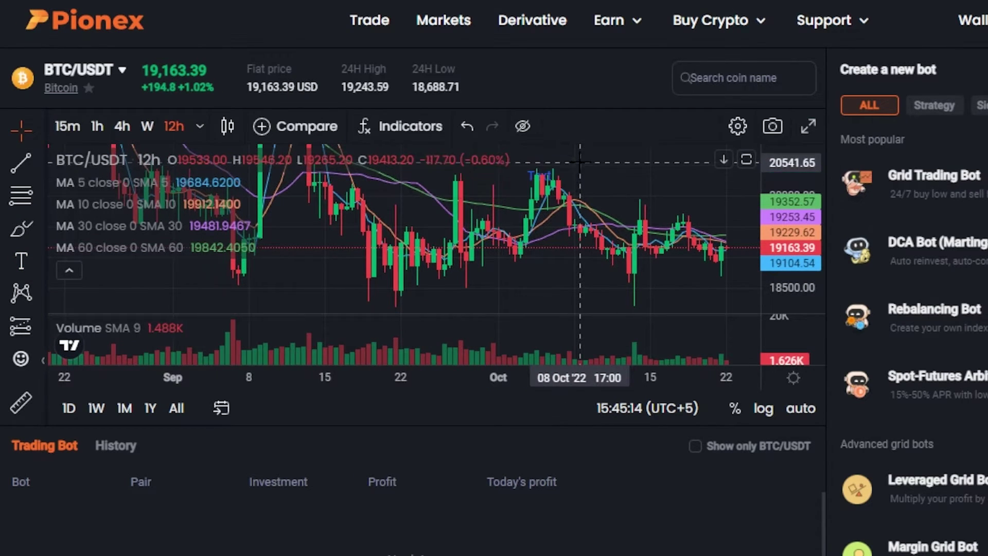
{"action": "double_click", "coordinate": [529, 174]}
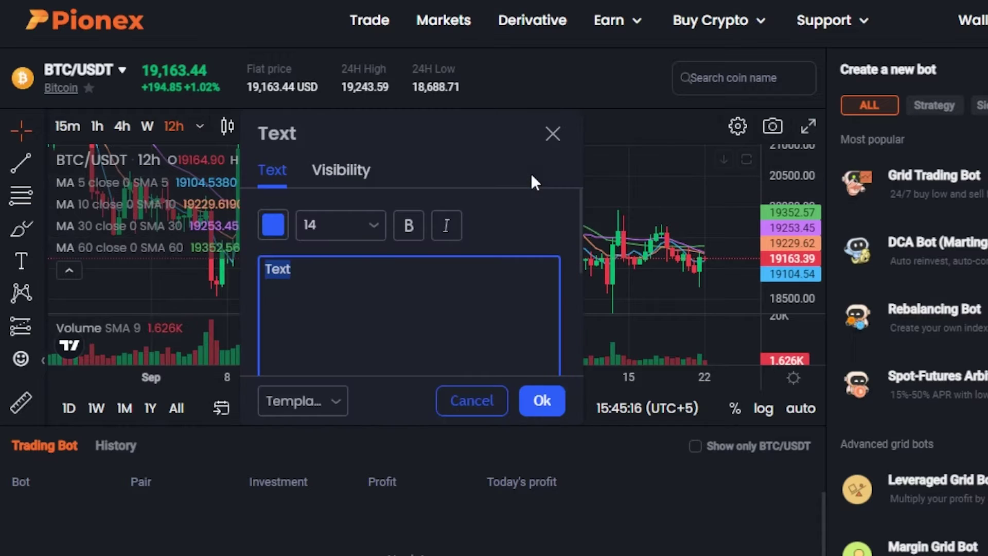
{"action": "left_click", "coordinate": [552, 134]}
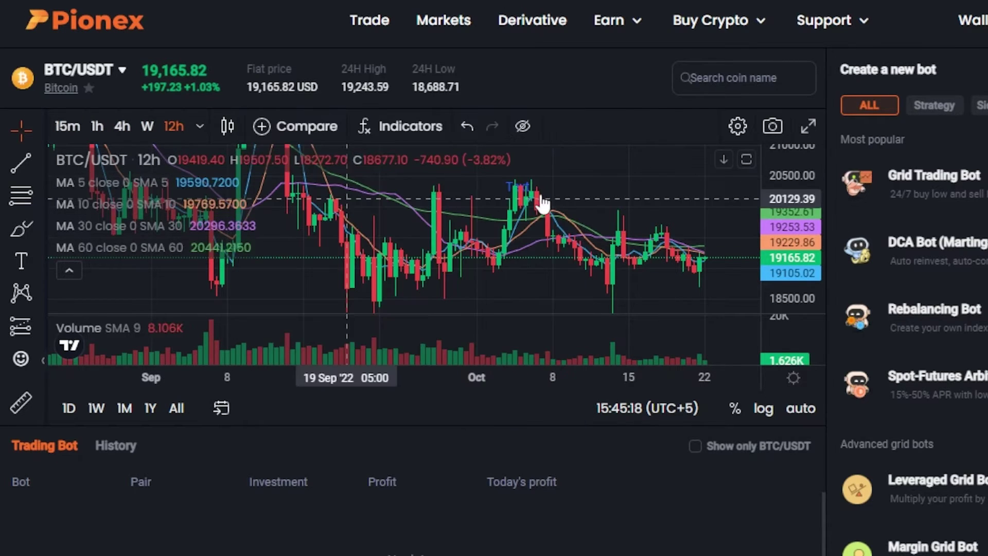
Enlarge the volume pane by raising the divider between it and the price chart.
{"action": "scroll", "coordinate": [518, 190], "scroll_direction": "left", "scroll_amount": 5}
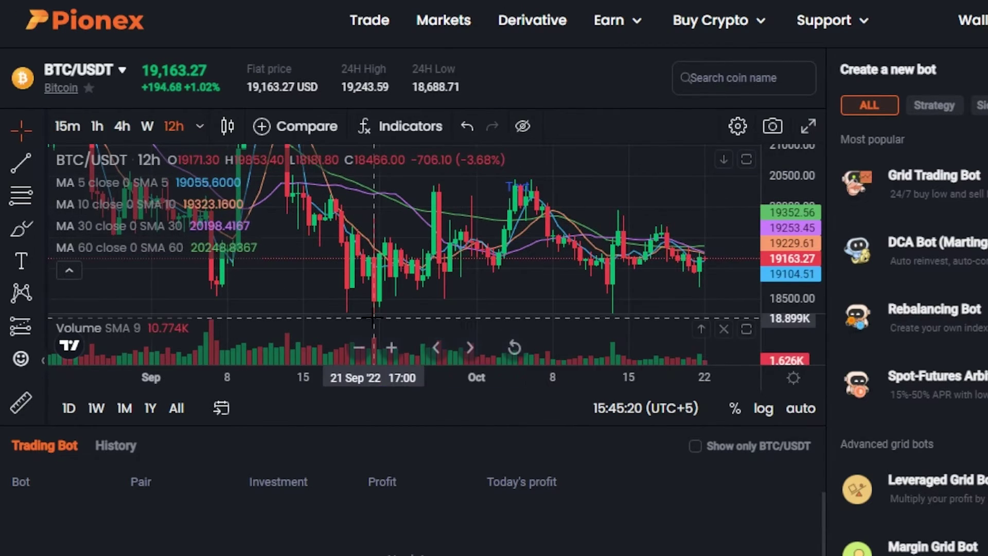
{"action": "left_click_drag", "start_coordinate": [498, 147], "coordinate": [640, 196]}
{"action": "left_click_drag", "start_coordinate": [325, 288], "coordinate": [75, 327]}
{"action": "left_click_drag", "start_coordinate": [649, 312], "coordinate": [649, 263]}
{"action": "left_click_drag", "start_coordinate": [308, 276], "coordinate": [597, 308]}
{"action": "mouse_move", "coordinate": [260, 288]}
{"action": "left_mouse_down"}
{"action": "mouse_move", "coordinate": [408, 296]}
{"action": "mouse_move", "coordinate": [265, 289]}
{"action": "left_mouse_up"}
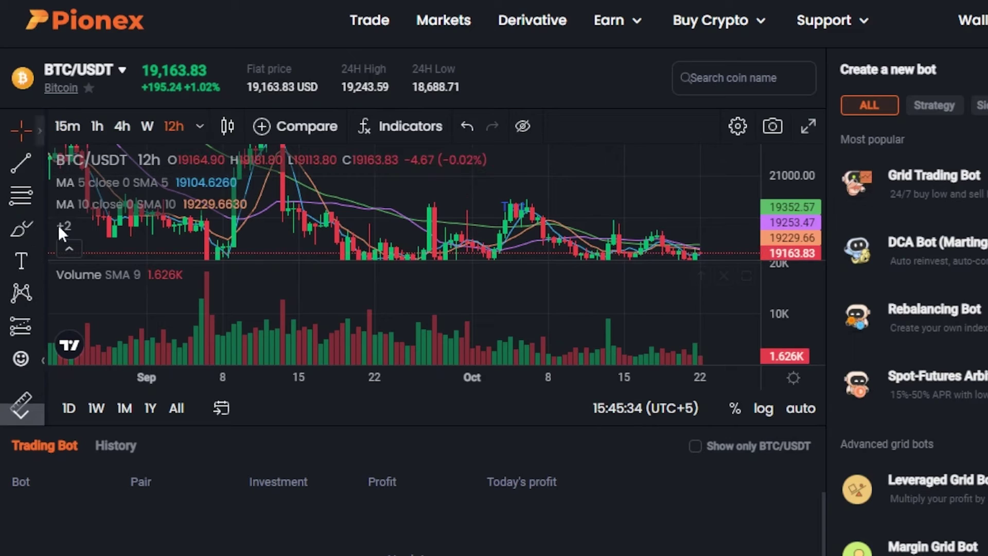
{"action": "left_click_drag", "start_coordinate": [316, 304], "coordinate": [134, 328]}
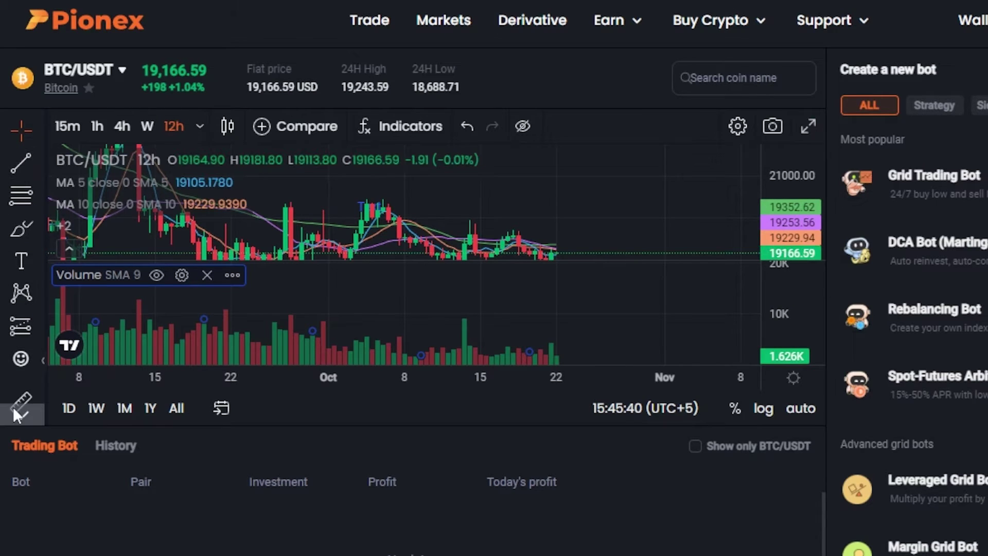
{"action": "left_click_drag", "start_coordinate": [426, 282], "coordinate": [617, 280]}
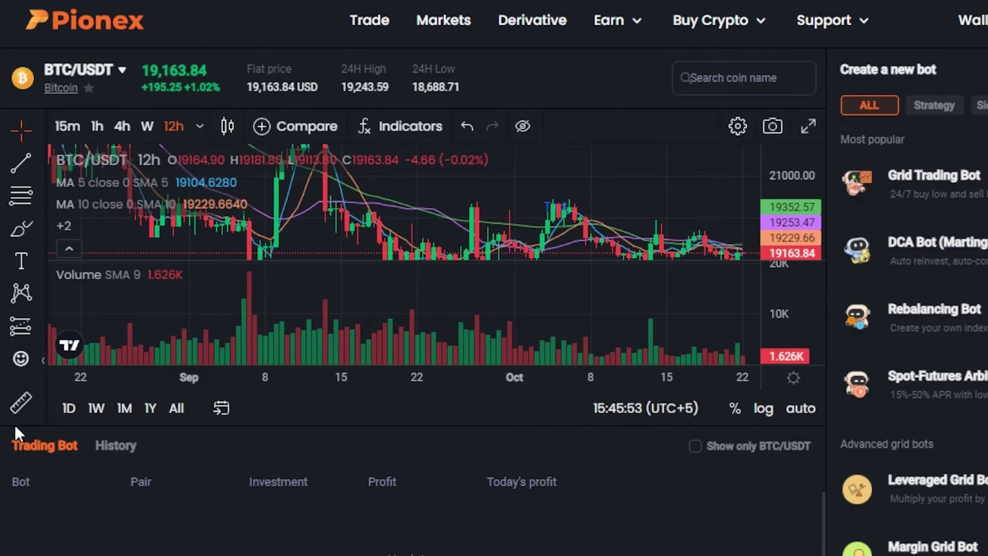
Reveal the remaining drawing tools and turn on automatic scaling for the price axis.
{"action": "left_click", "coordinate": [23, 413]}
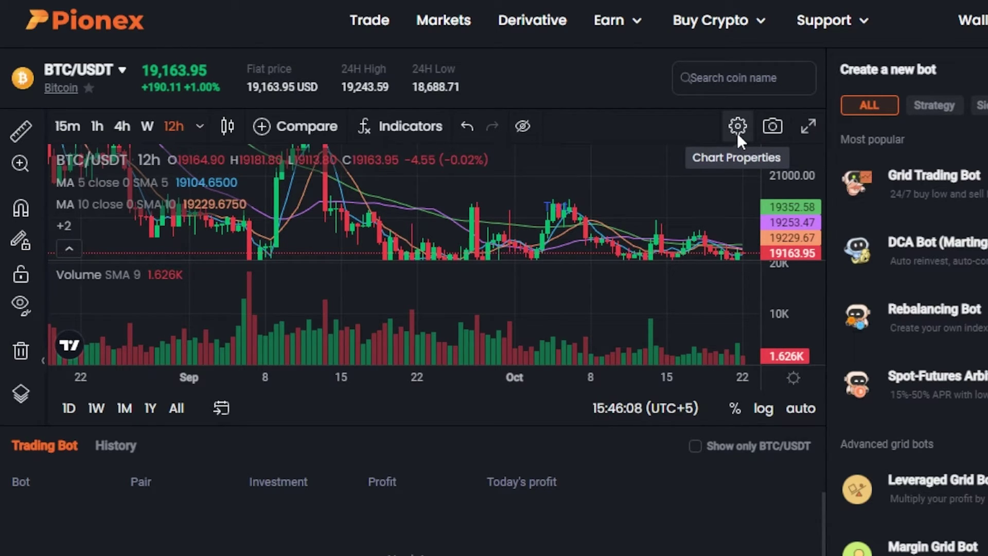
{"action": "left_click", "coordinate": [802, 409]}
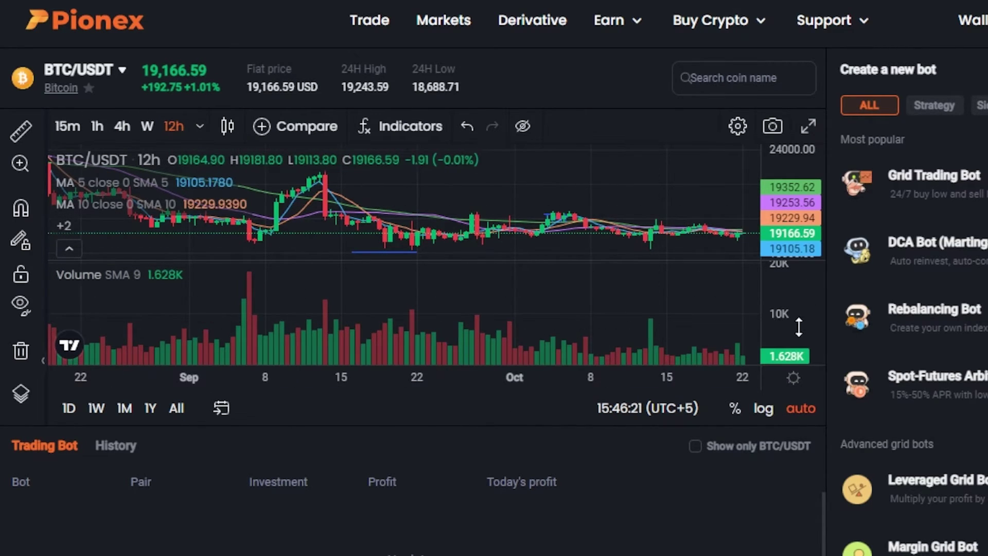
Examine the Grid Trading, DCA, Rebalancing and Spot-Futures Arbitrage bots, and filter the bot list to Strategy.
{"action": "mouse_move", "coordinate": [907, 195]}
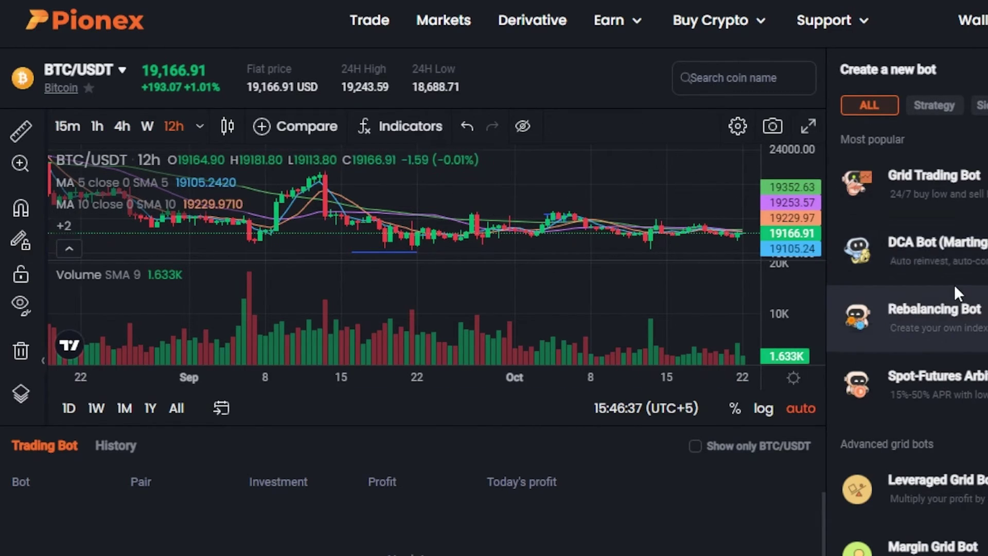
{"action": "mouse_move", "coordinate": [908, 271]}
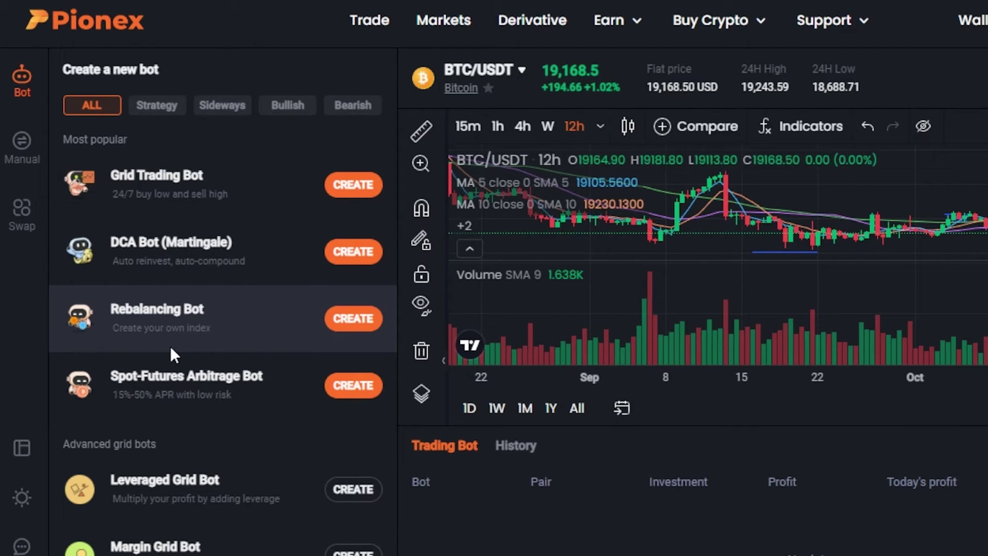
{"action": "mouse_move", "coordinate": [171, 355]}
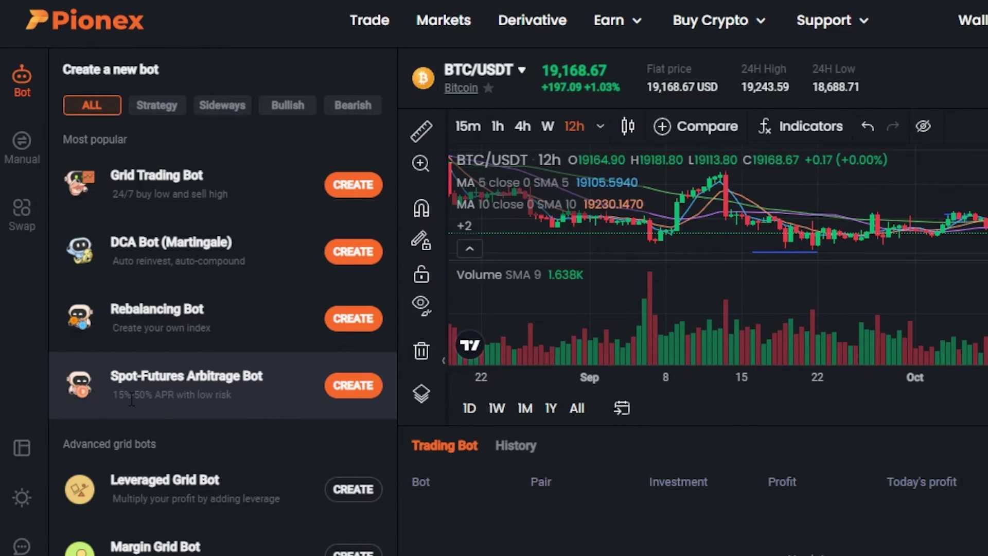
{"action": "mouse_move", "coordinate": [171, 406]}
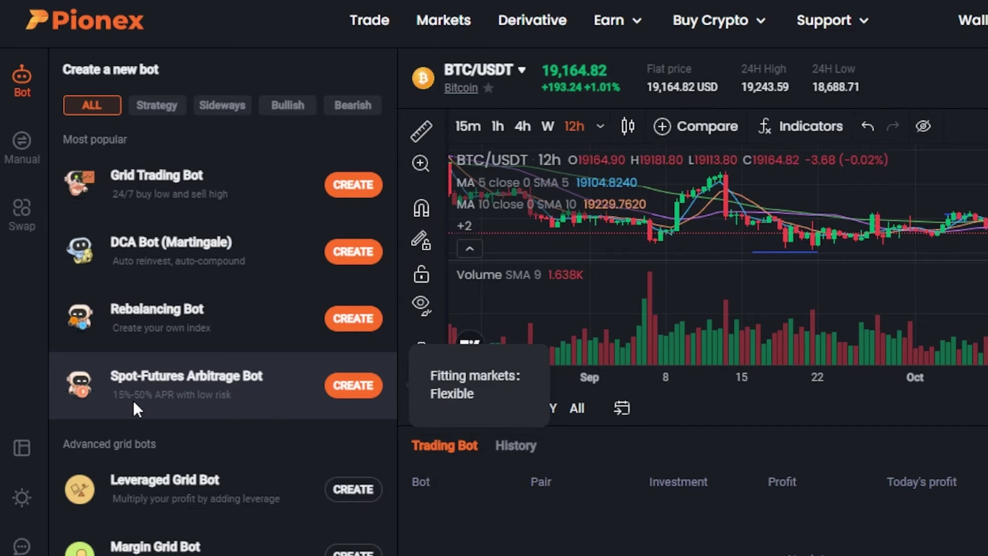
{"action": "left_click", "coordinate": [157, 106]}
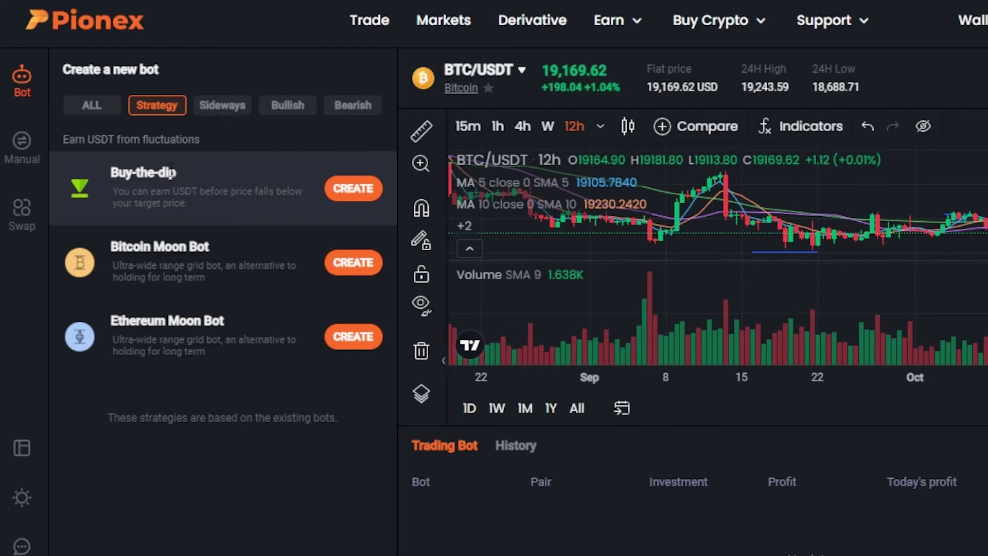
Examine the Buy-the-dip, Bitcoin Moon Bot and Ethereum Moon Bot strategies and the markets they fit.
{"action": "mouse_move", "coordinate": [215, 183]}
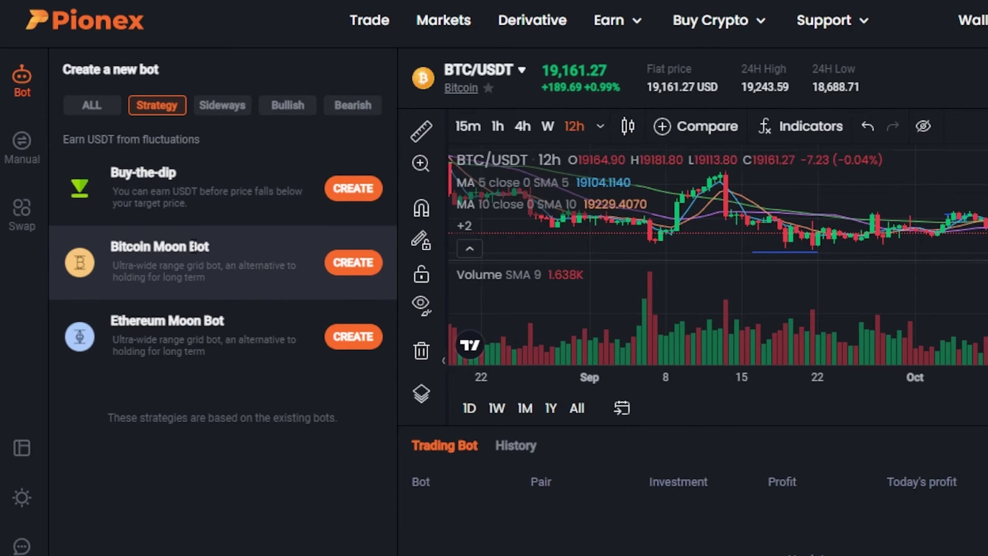
{"action": "mouse_move", "coordinate": [250, 248]}
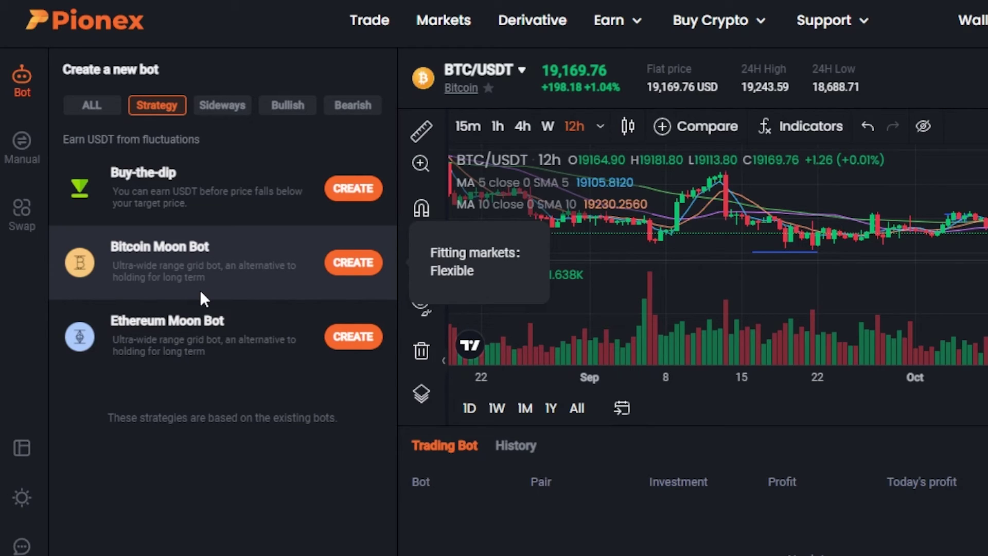
{"action": "mouse_move", "coordinate": [227, 350]}
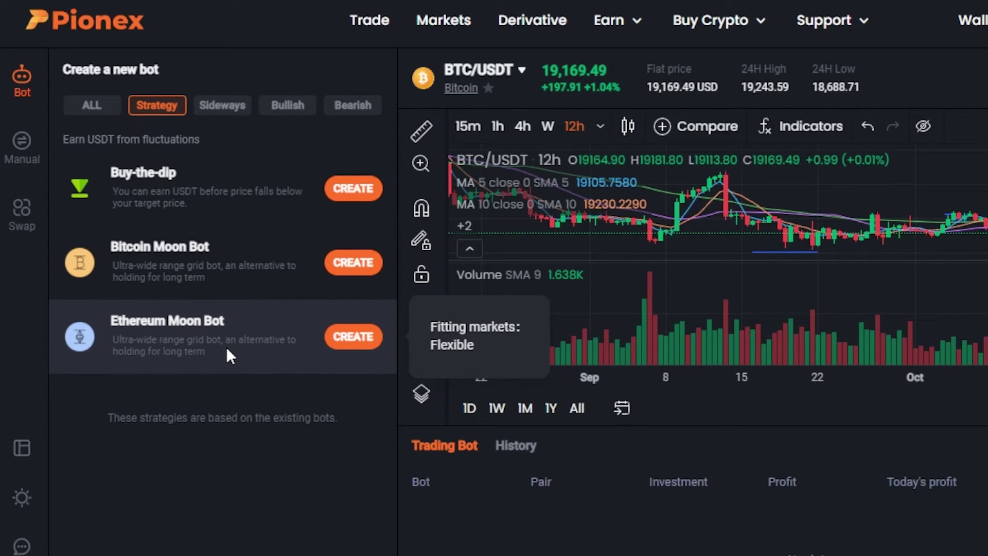
Filter the bot list to Sideways and examine its bots, including Leveraged Grid, Margin Grid and Smart Trade.
{"action": "left_click", "coordinate": [229, 105]}
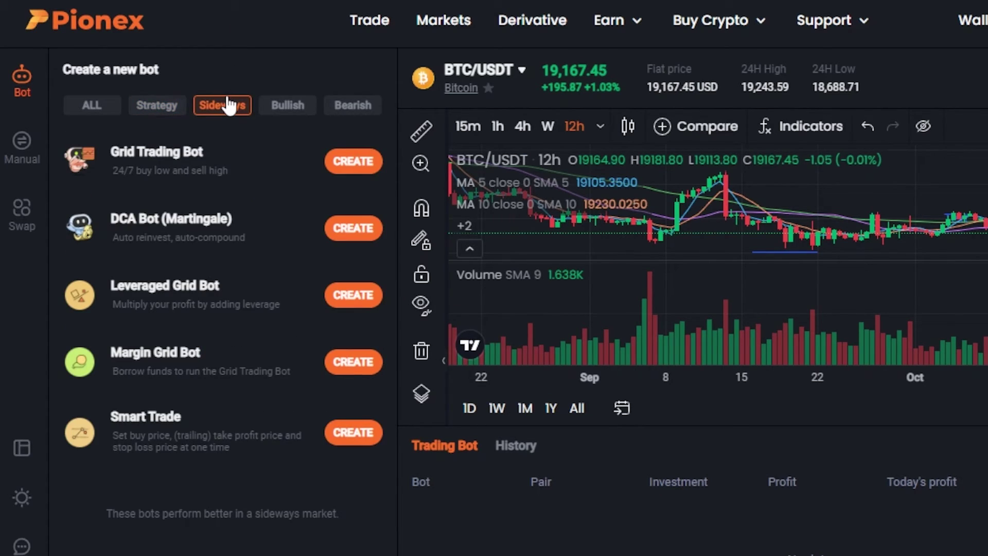
{"action": "mouse_move", "coordinate": [142, 158]}
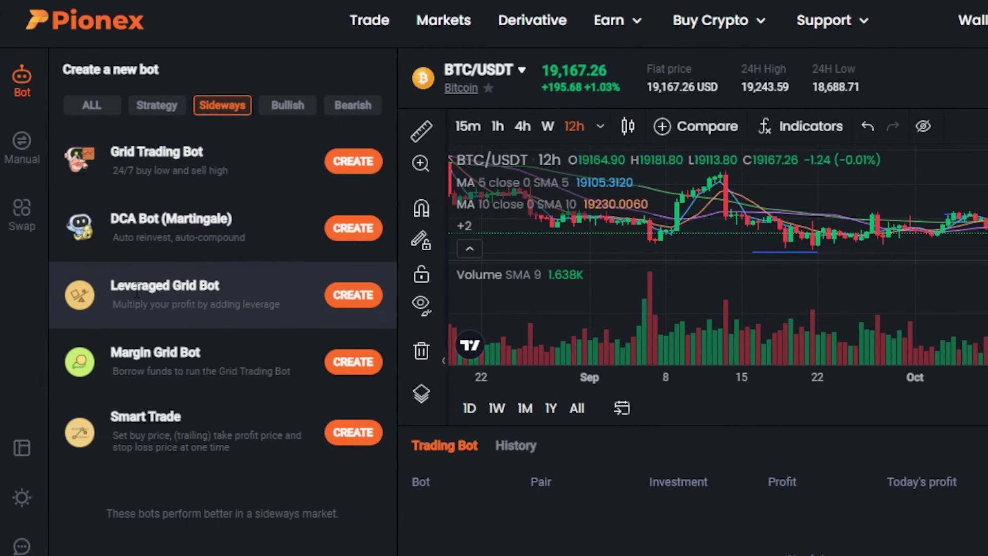
{"action": "mouse_move", "coordinate": [153, 303]}
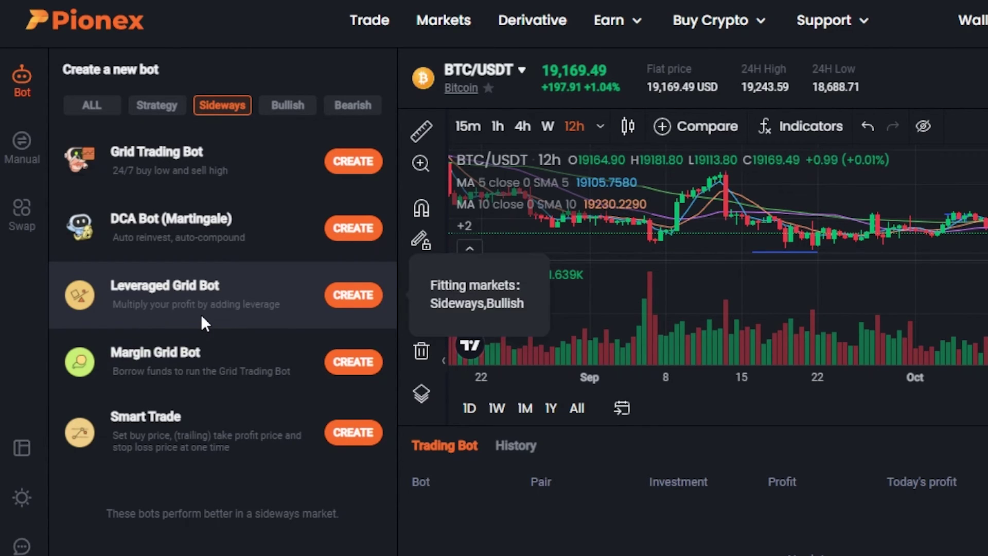
{"action": "mouse_move", "coordinate": [200, 385]}
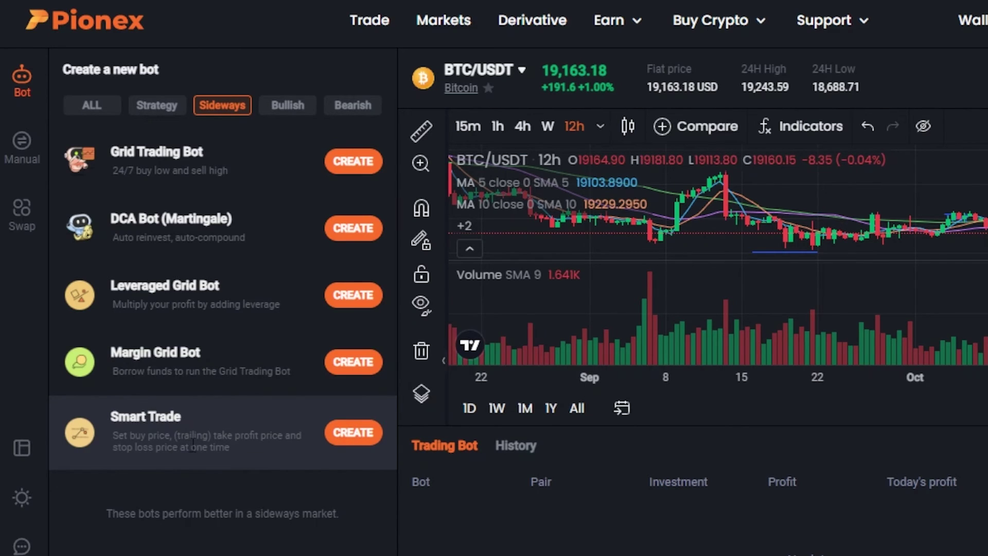
{"action": "mouse_move", "coordinate": [221, 444]}
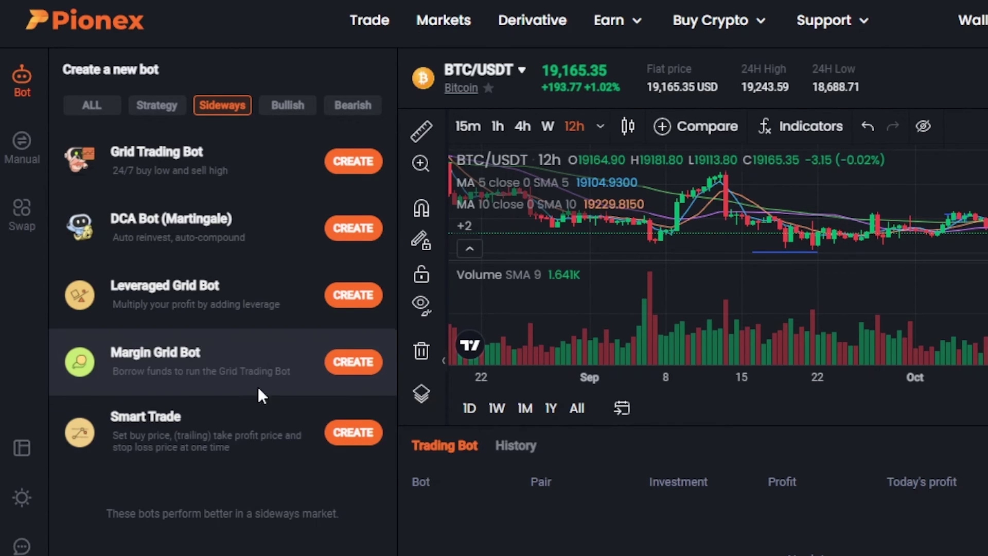
Filter the bot list to Bullish and review it, and switch the filter to Bearish to review those bots.
{"action": "left_click", "coordinate": [297, 108]}
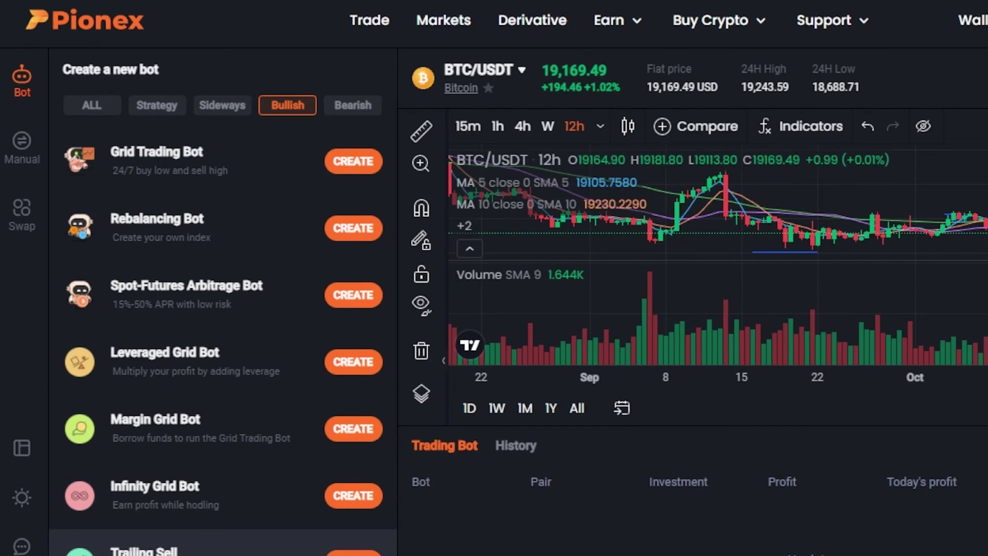
{"action": "left_click", "coordinate": [350, 103]}
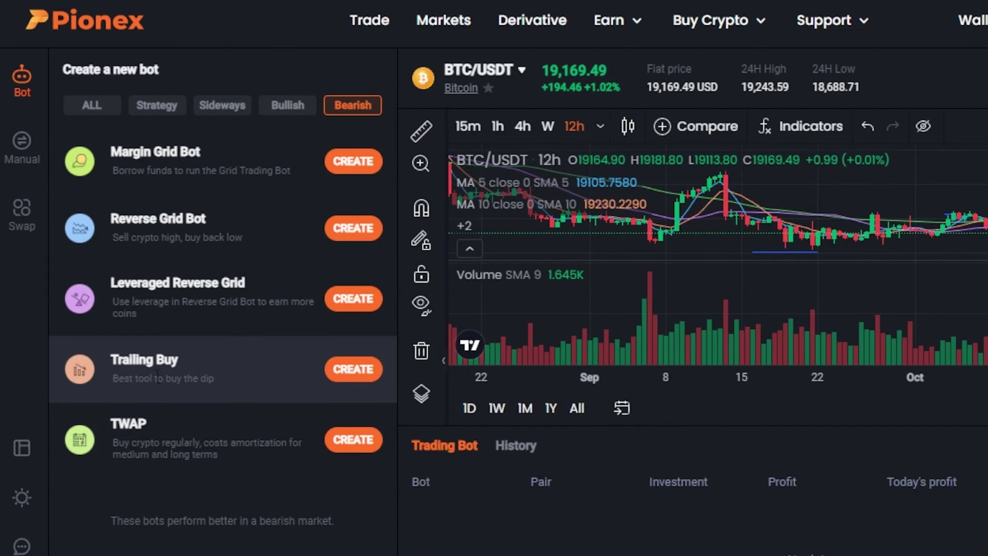
Show all bots again and look through the complete list, from the most popular bots to the other bots and back.
{"action": "left_click", "coordinate": [98, 112]}
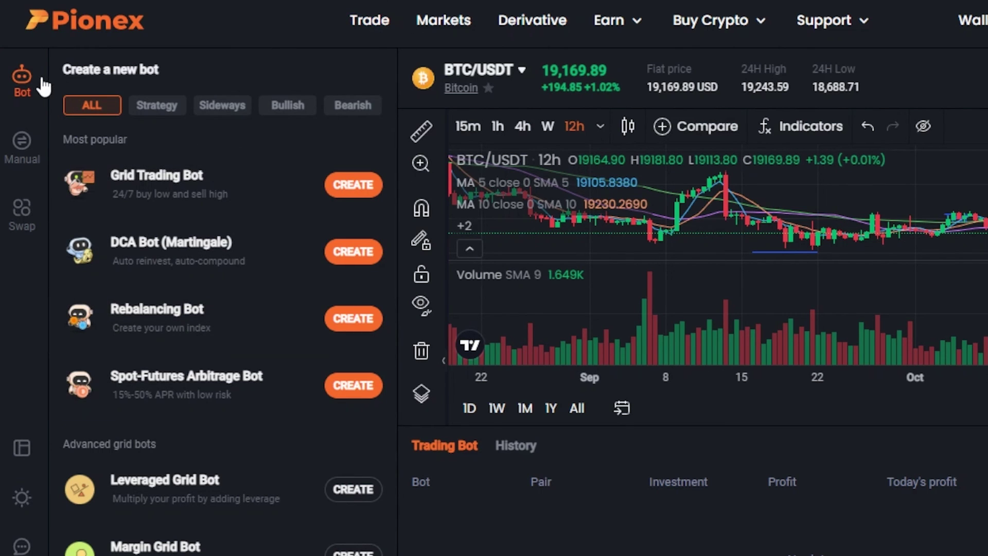
{"action": "left_click_drag", "start_coordinate": [393, 202], "coordinate": [395, 507]}
{"action": "left_click_drag", "start_coordinate": [390, 473], "coordinate": [391, 519]}
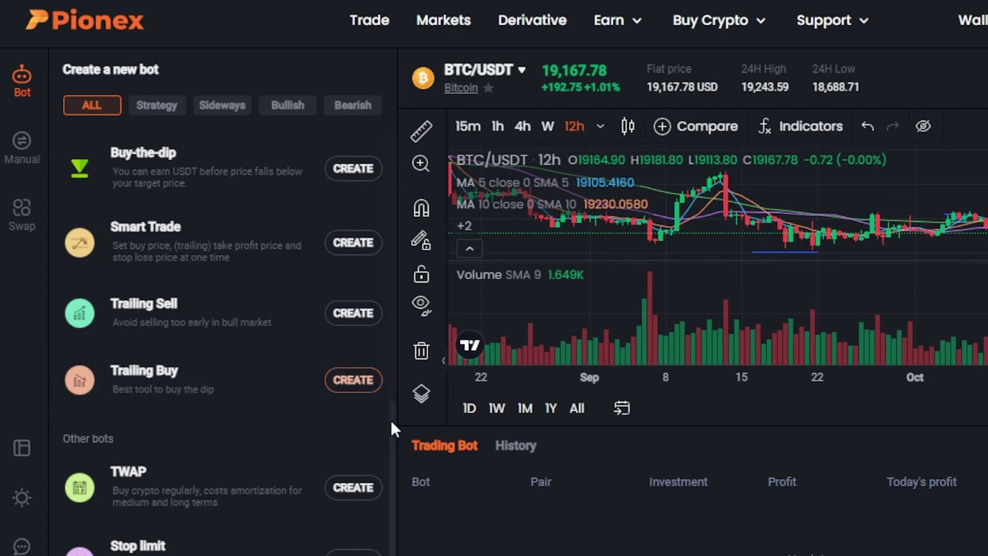
{"action": "left_click_drag", "start_coordinate": [391, 436], "coordinate": [396, 195]}
{"action": "left_click_drag", "start_coordinate": [390, 261], "coordinate": [393, 222]}
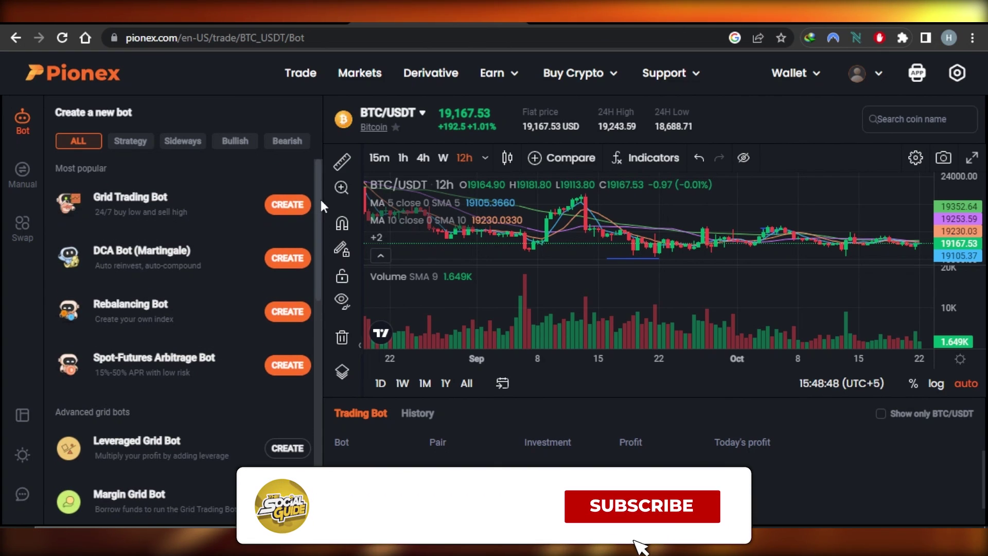
{"action": "left_click_drag", "start_coordinate": [316, 243], "coordinate": [311, 203]}
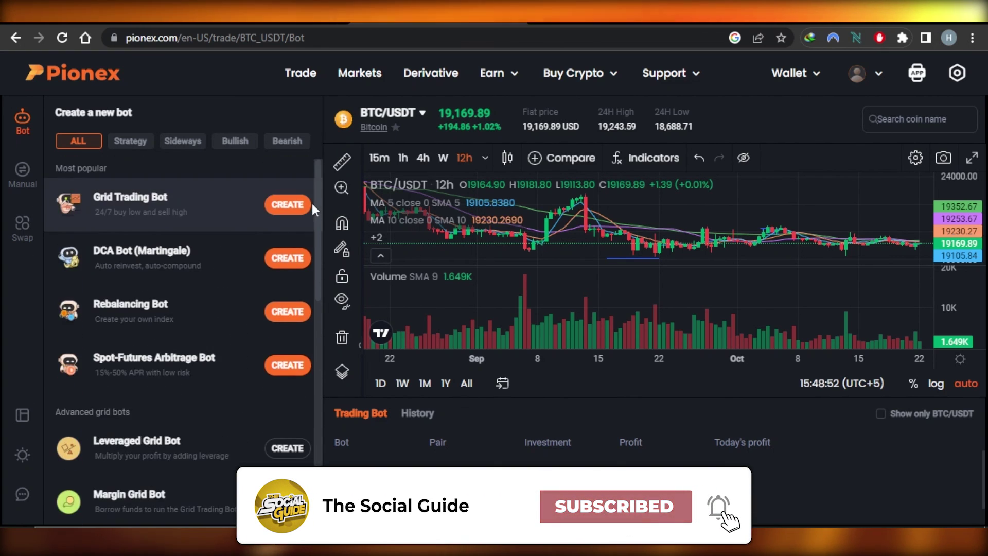